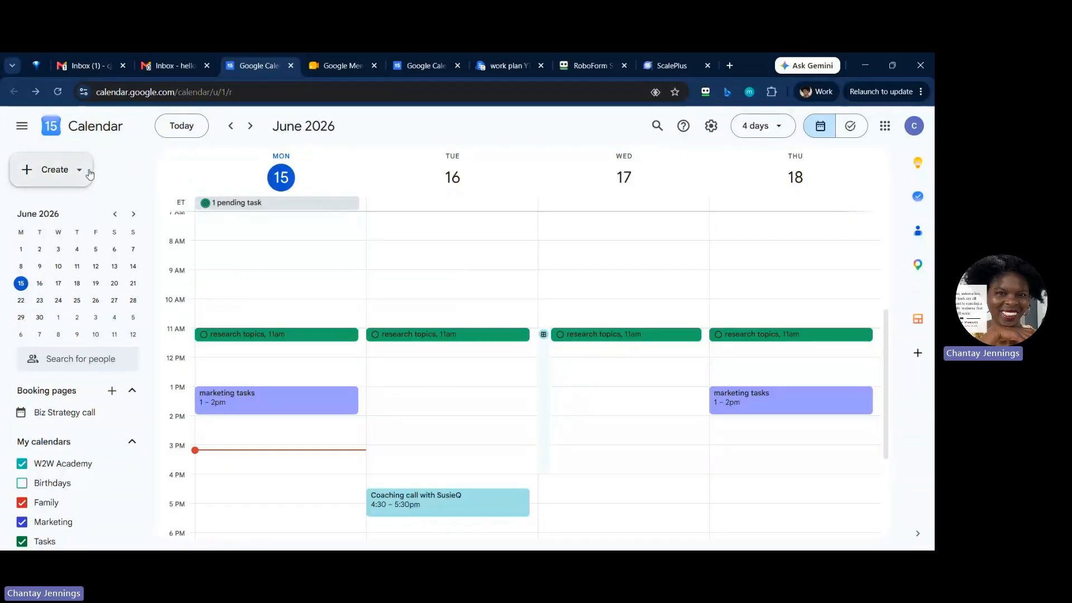
Step: Create a new calendar event titled "Candle making Class"
click(66, 174)
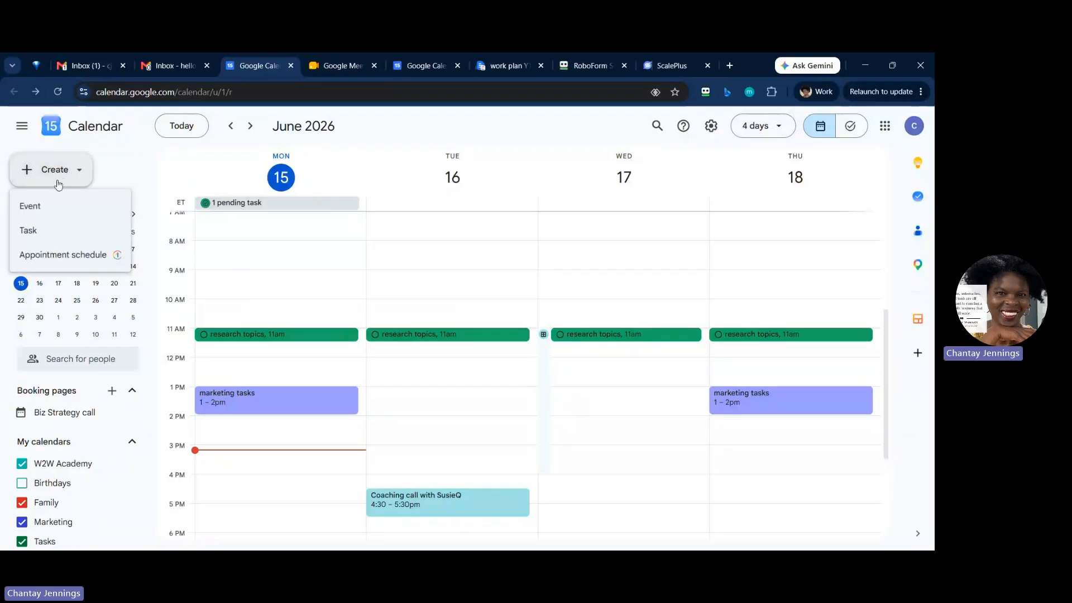
click(38, 206)
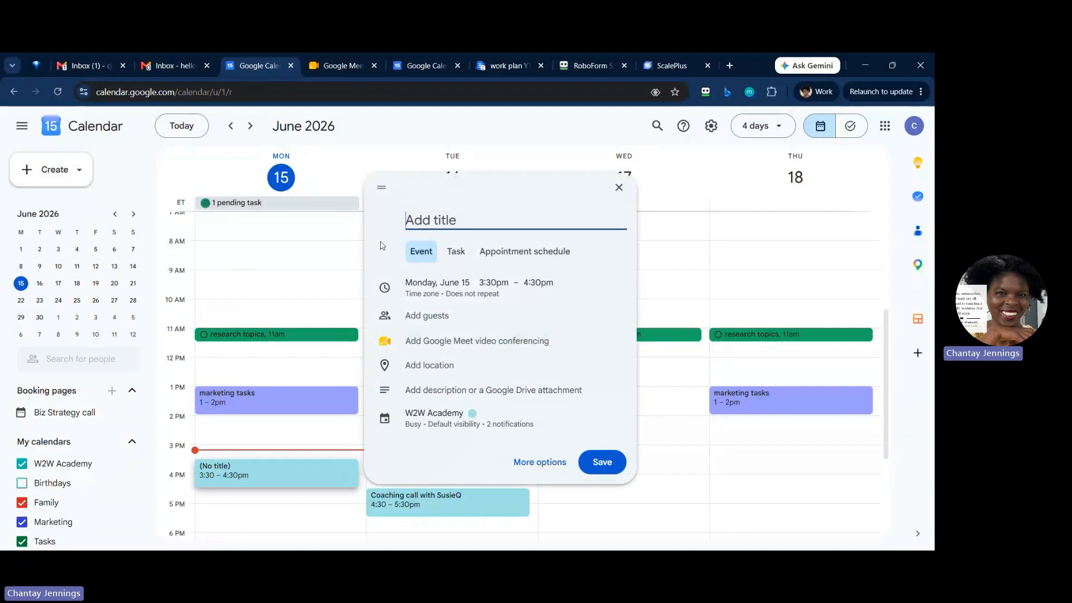
text(Candle mak)
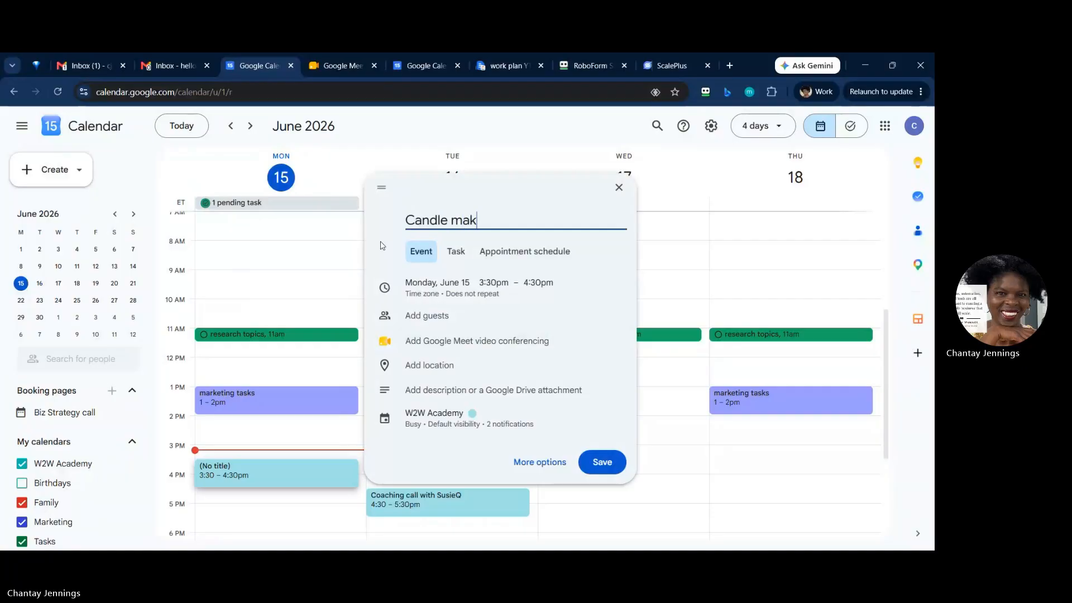
text(ing Cass)
drag(507, 221, 514, 221)
text(lass)
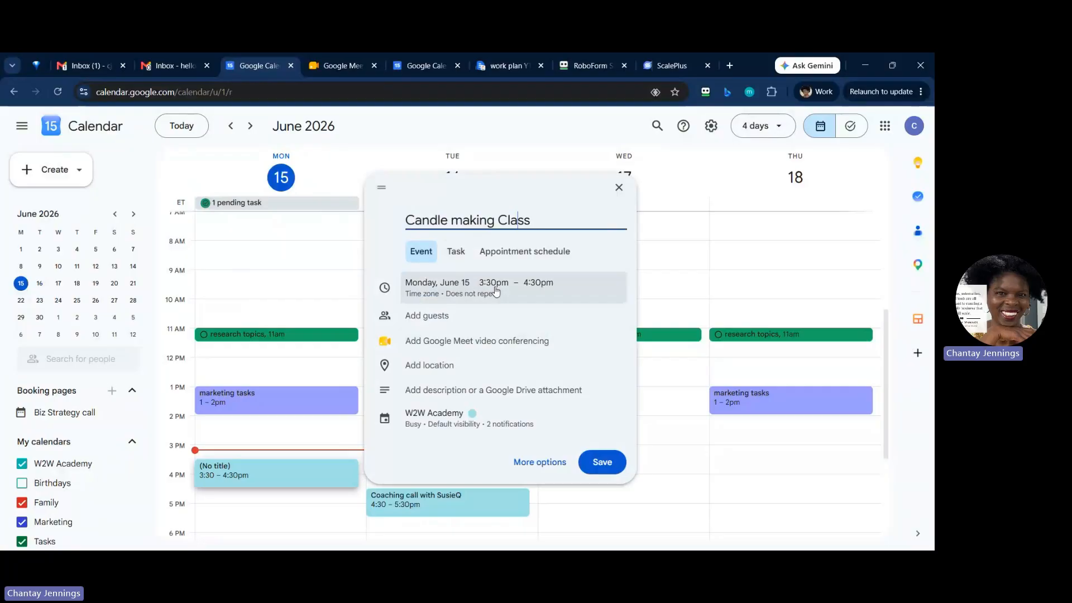
Step: Set the event to Friday, June 19, starting at 5:00pm, with the recurrence option "Does not repeat"
click(464, 283)
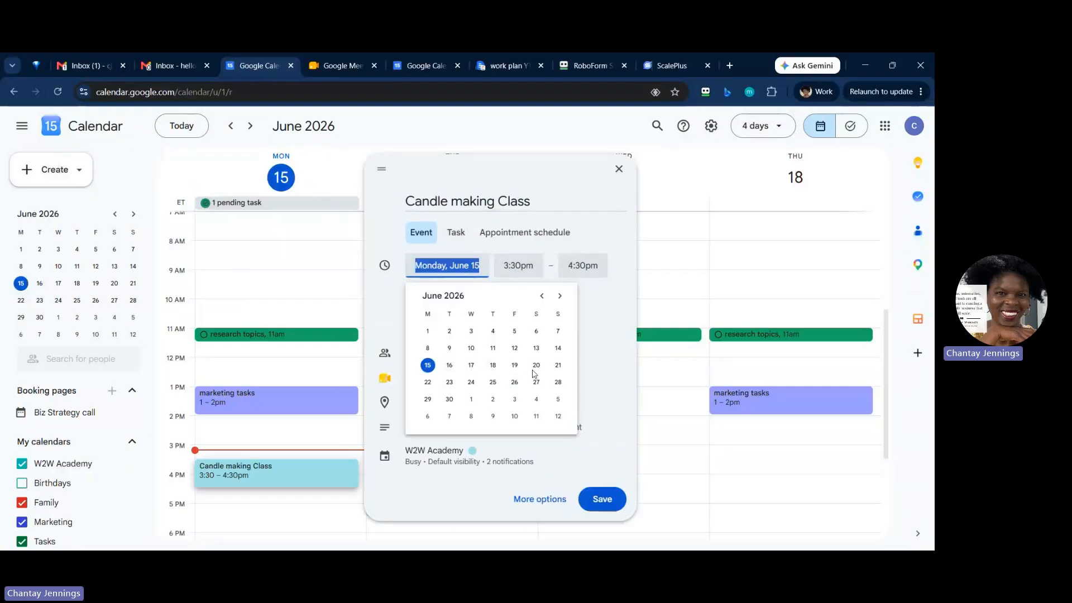
click(514, 366)
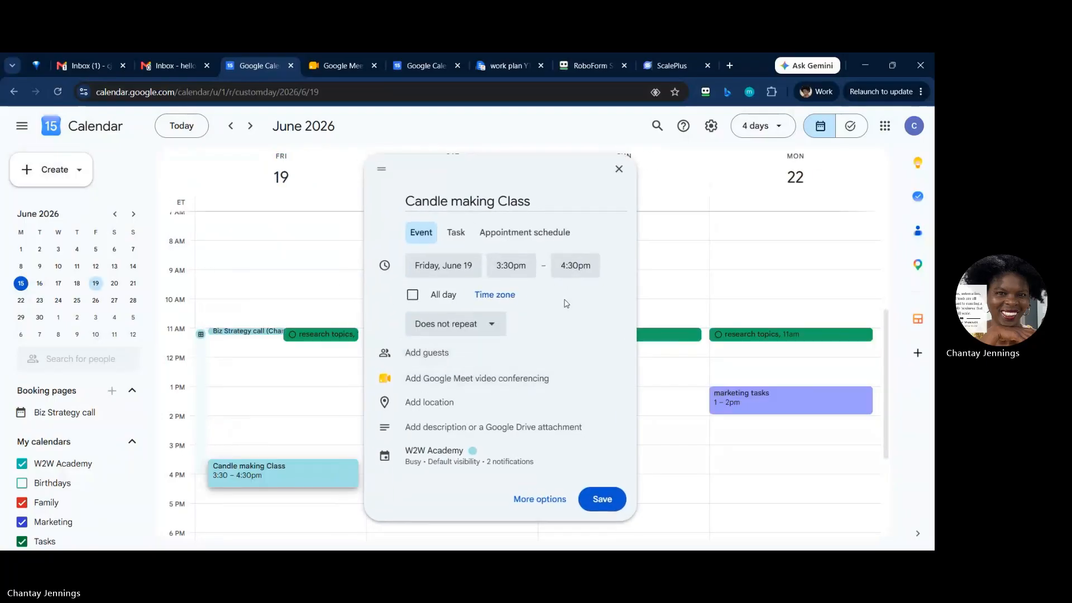
click(524, 265)
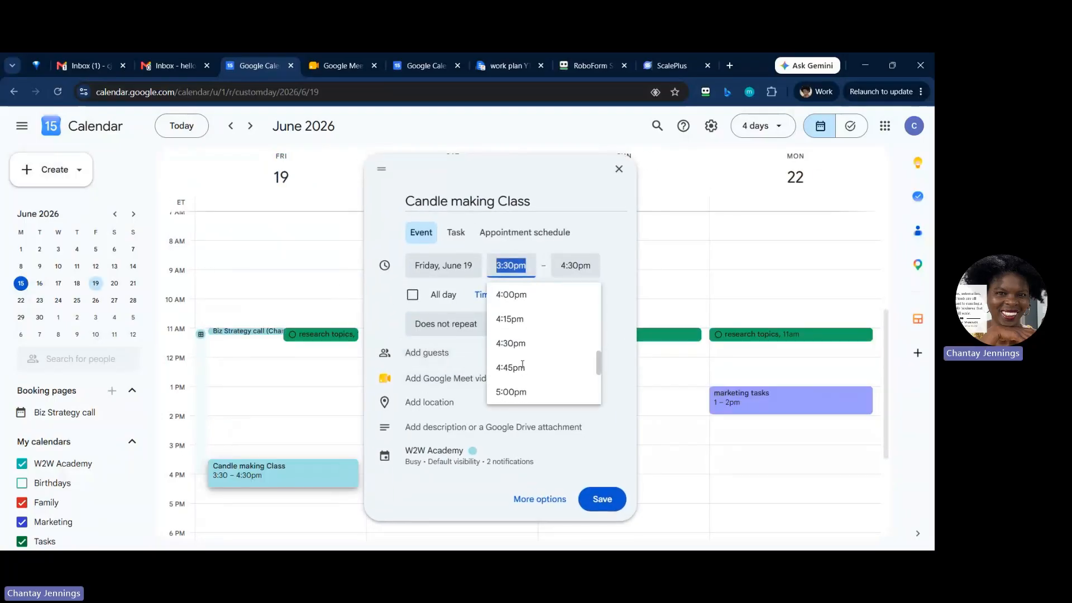
scroll(522, 364, down, 1)
click(523, 367)
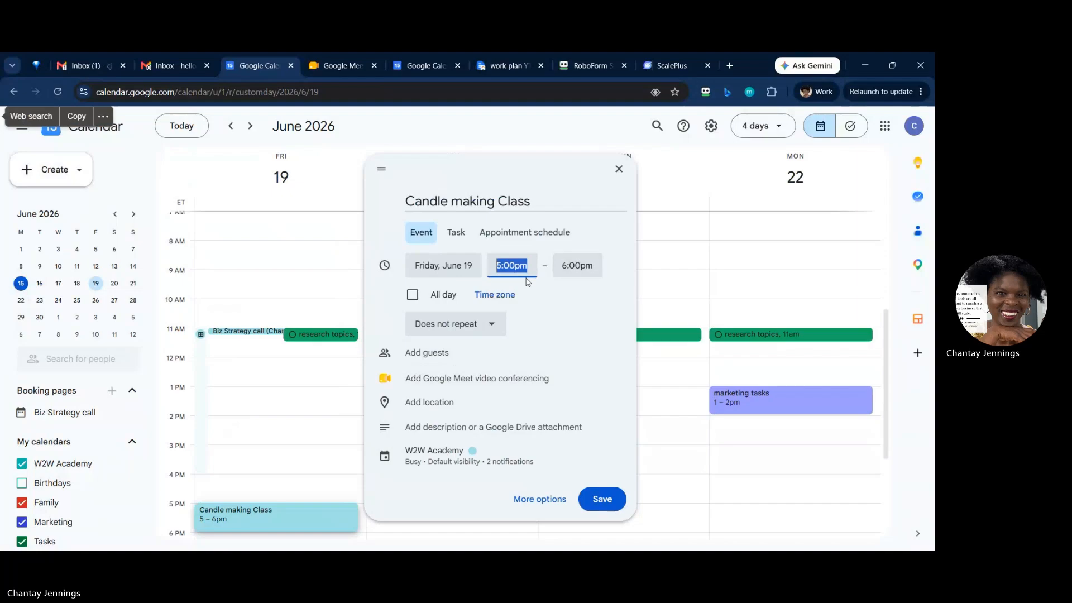
click(490, 330)
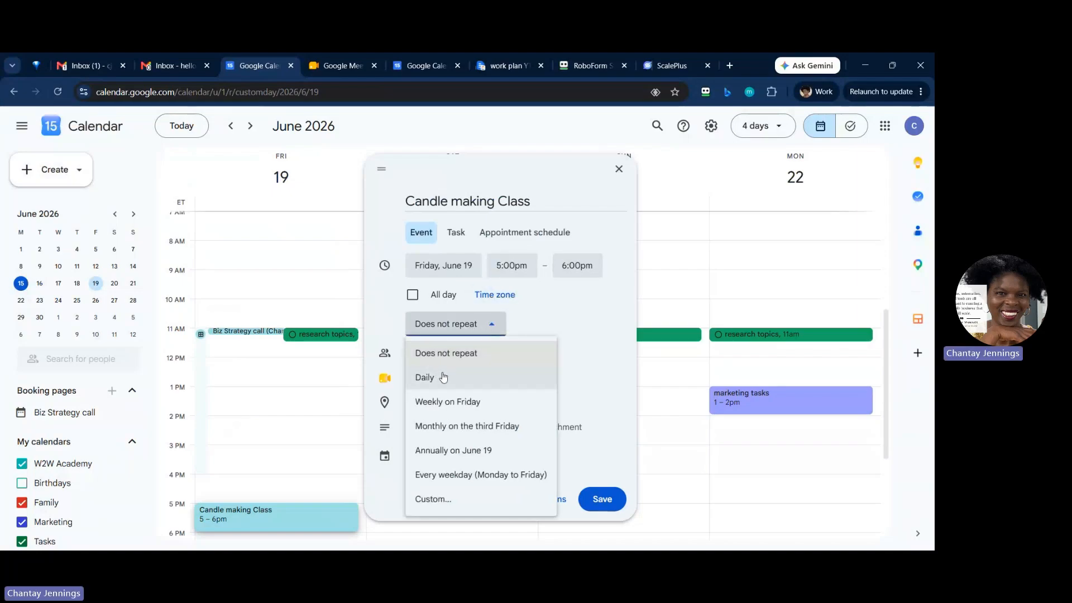
click(468, 354)
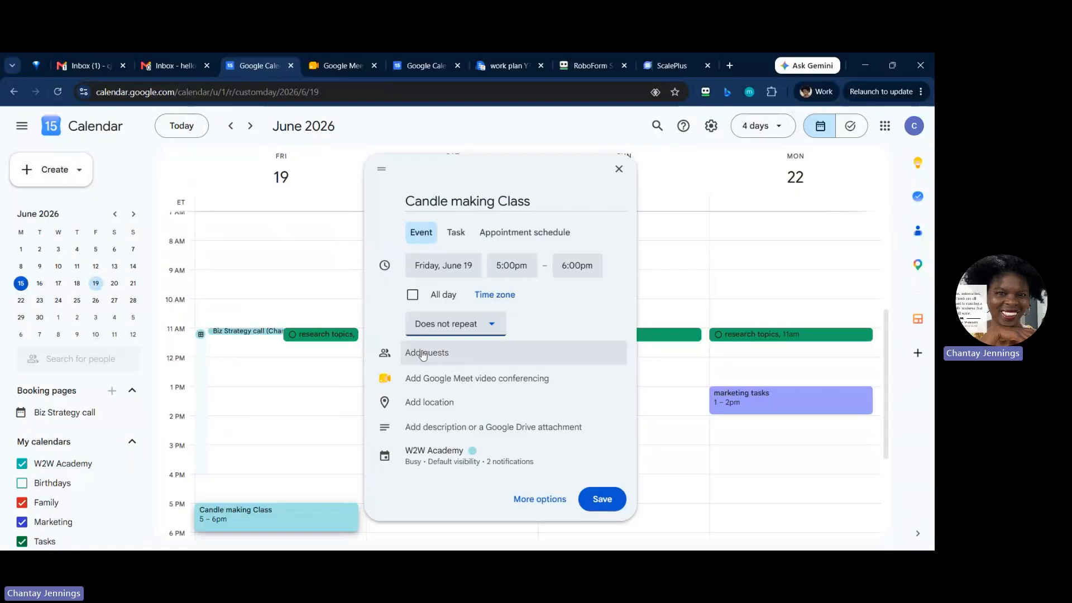
Step: Add Google Meet video conferencing to the candle making event
click(455, 384)
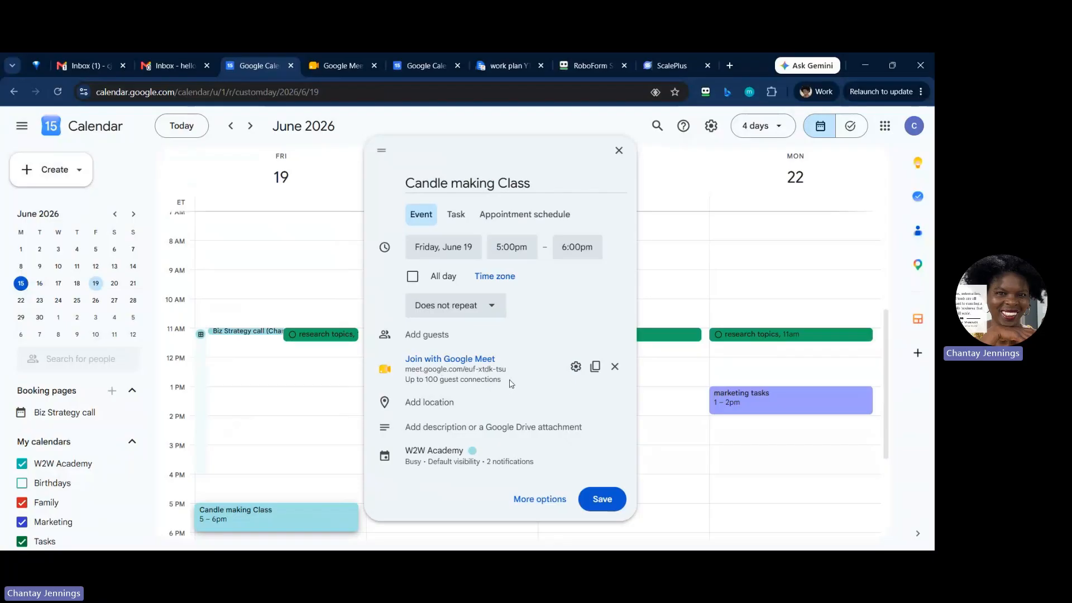
click(435, 403)
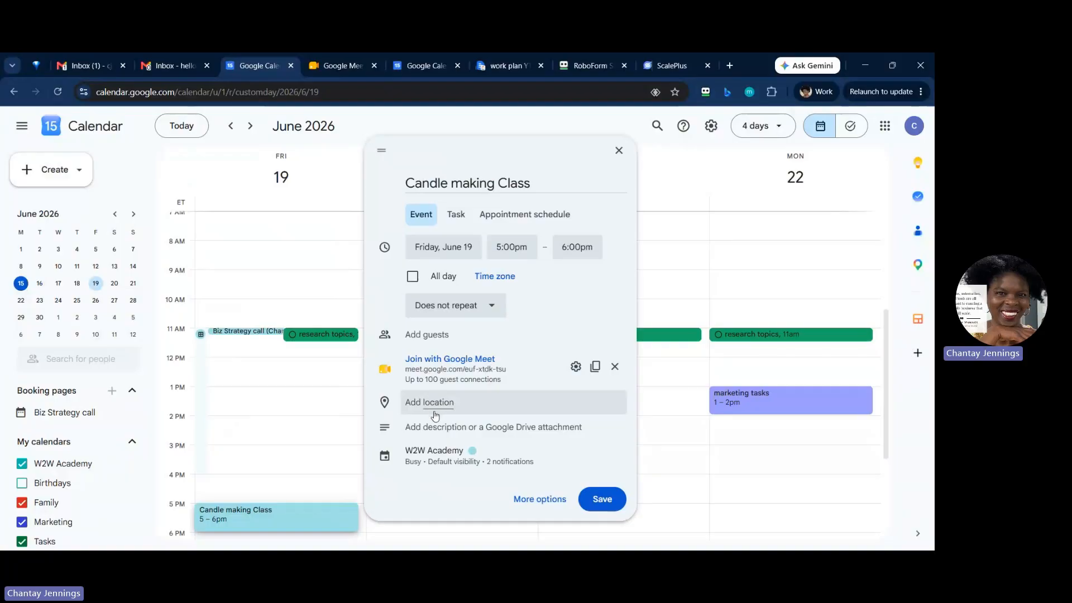
click(446, 429)
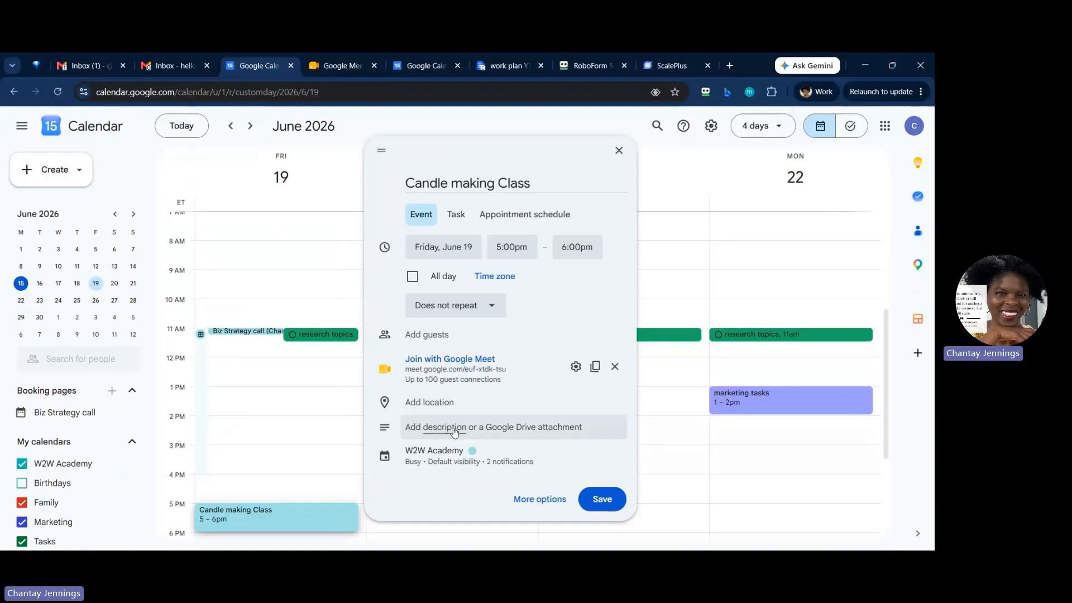
Step: Give the event the description "This is a candle making class."
click(450, 430)
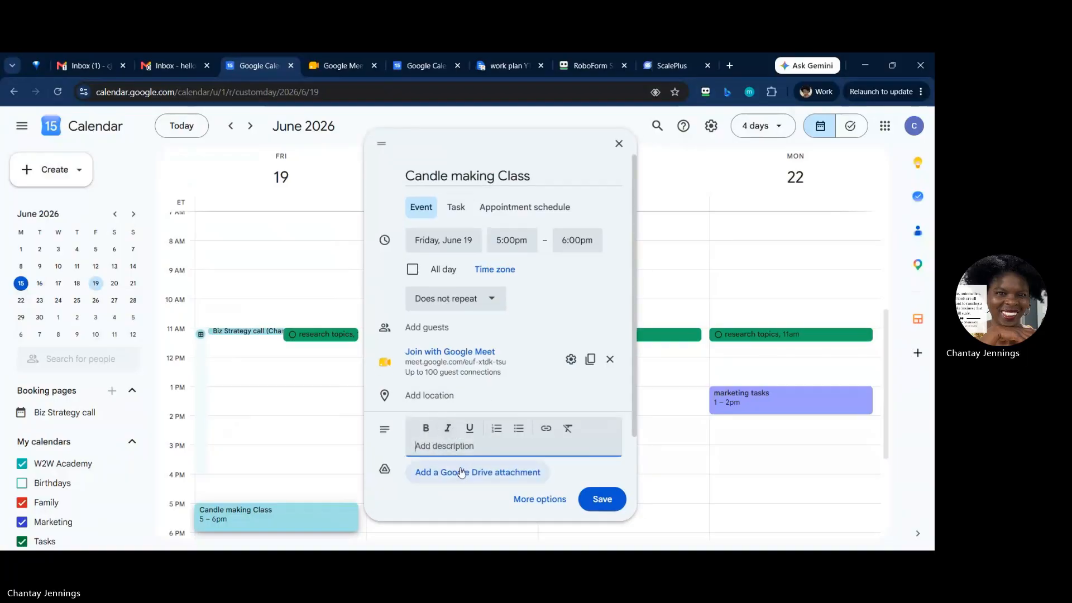
scroll(455, 469, down, 1)
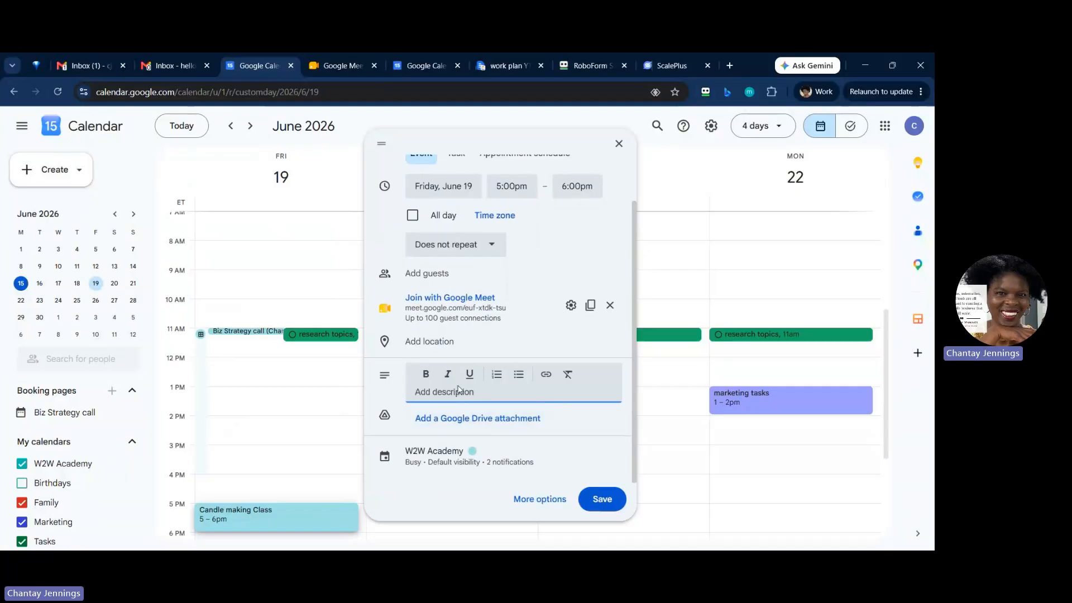
text(Tgisis)
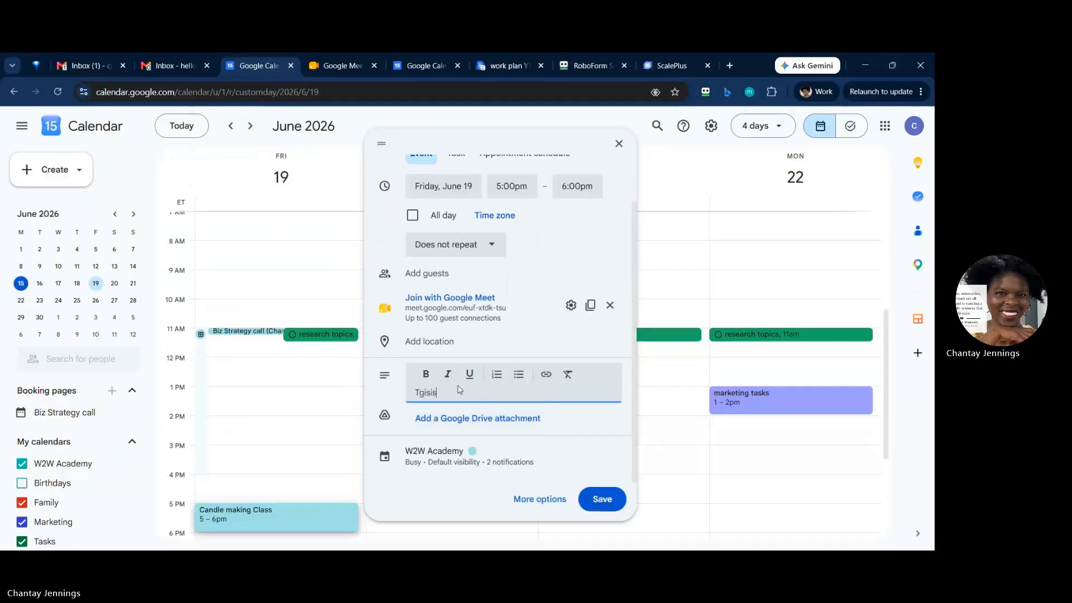
text( a candle making class.)
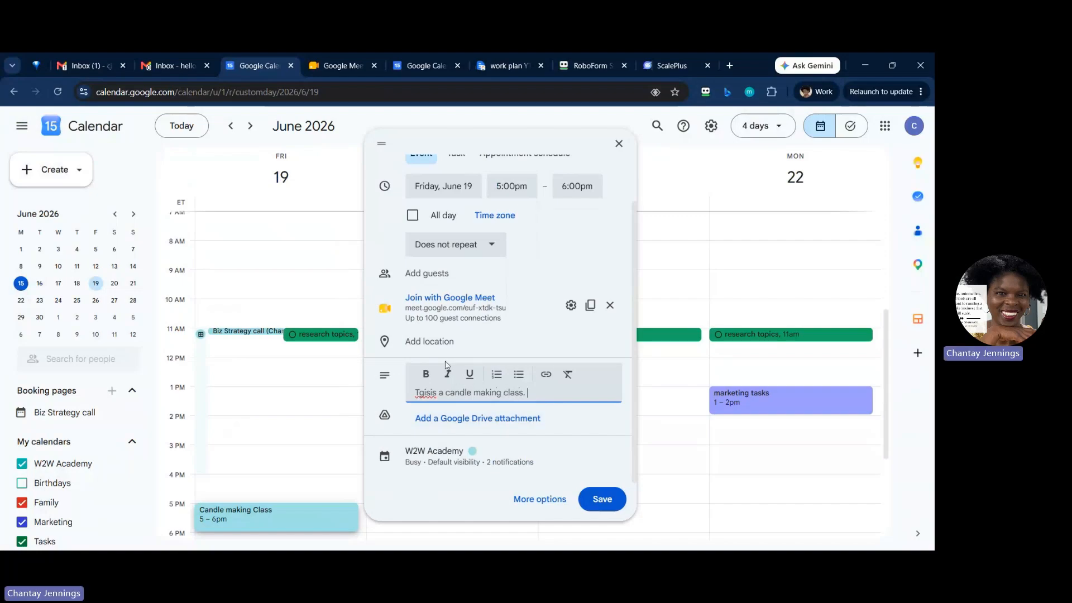
click(424, 397)
key(BackSpace)
text(h)
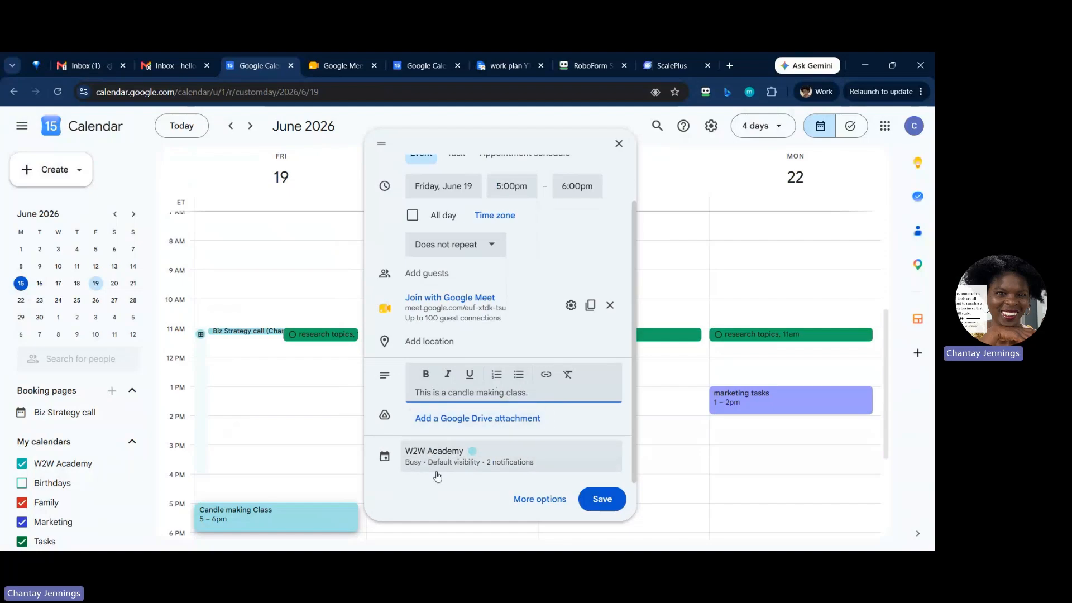
Step: Open the event's full options, check the visibility choices without changing them, and save the event
click(542, 501)
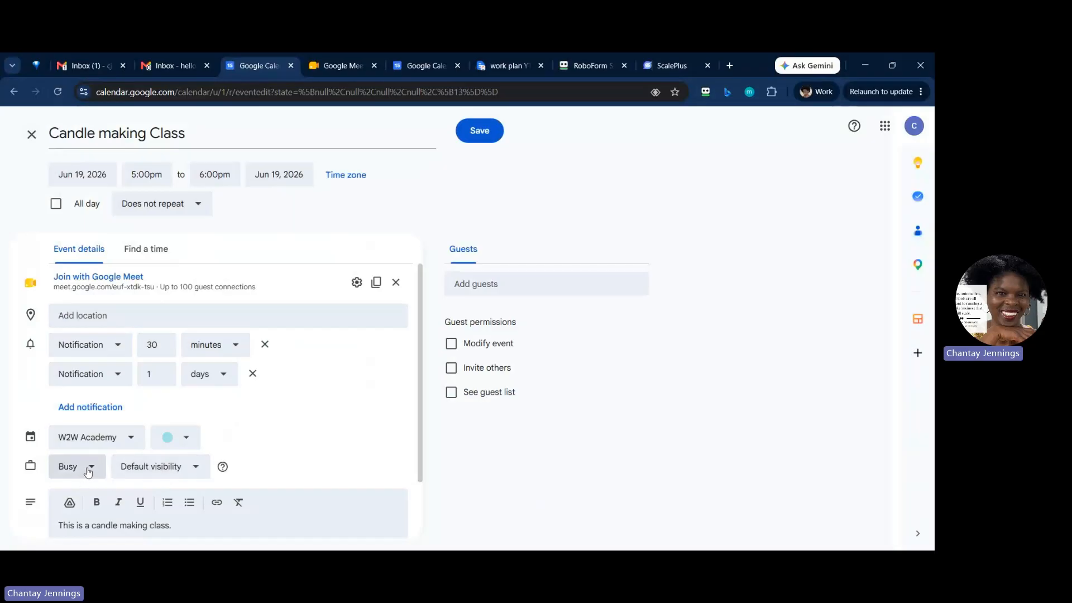
click(197, 473)
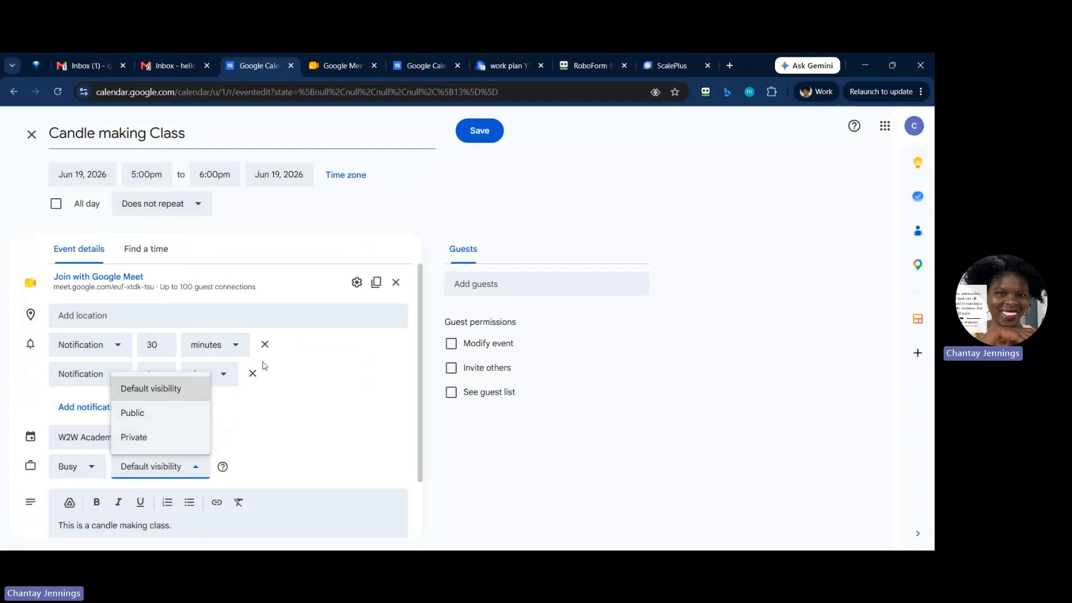
click(293, 430)
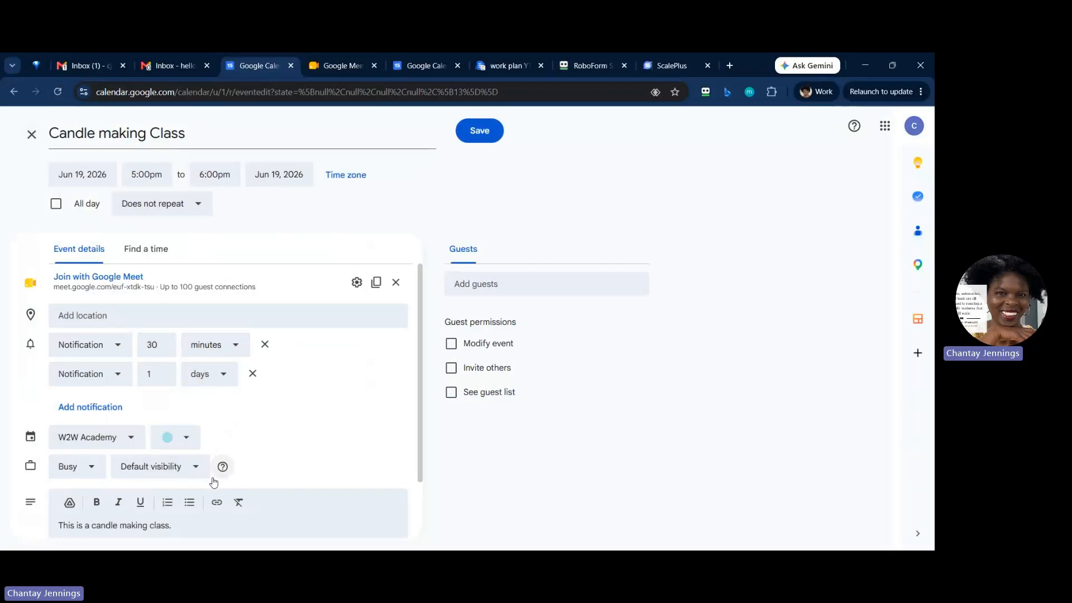
click(200, 532)
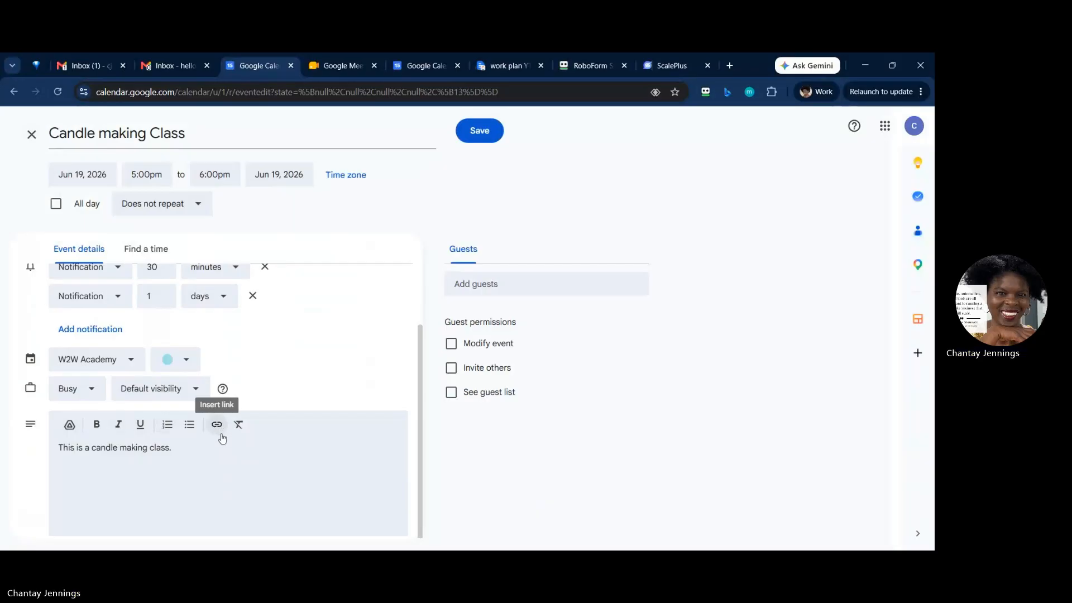
scroll(129, 430, up, 3)
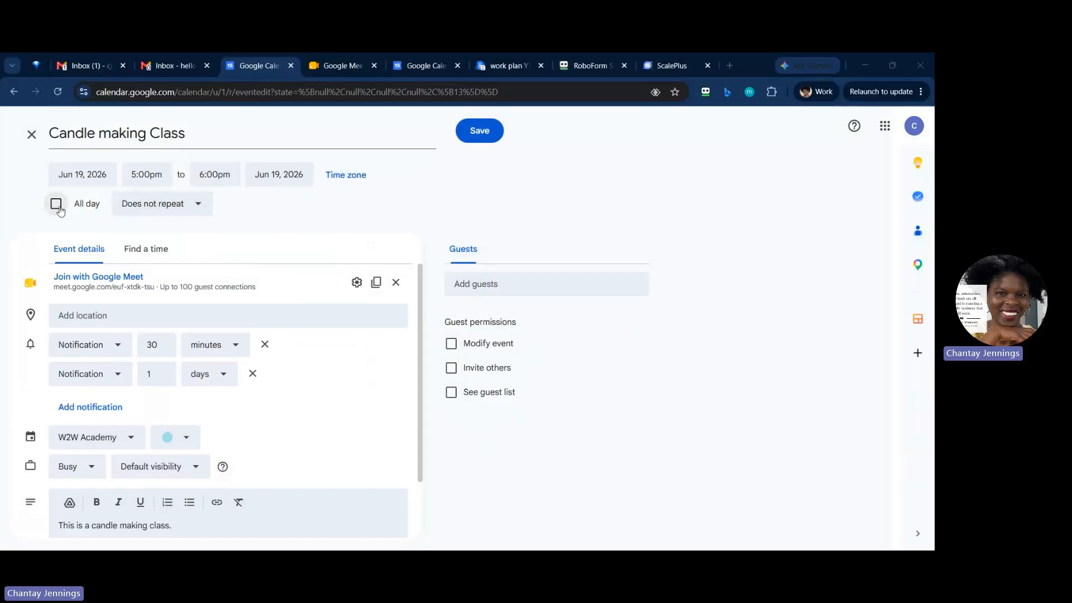
click(484, 133)
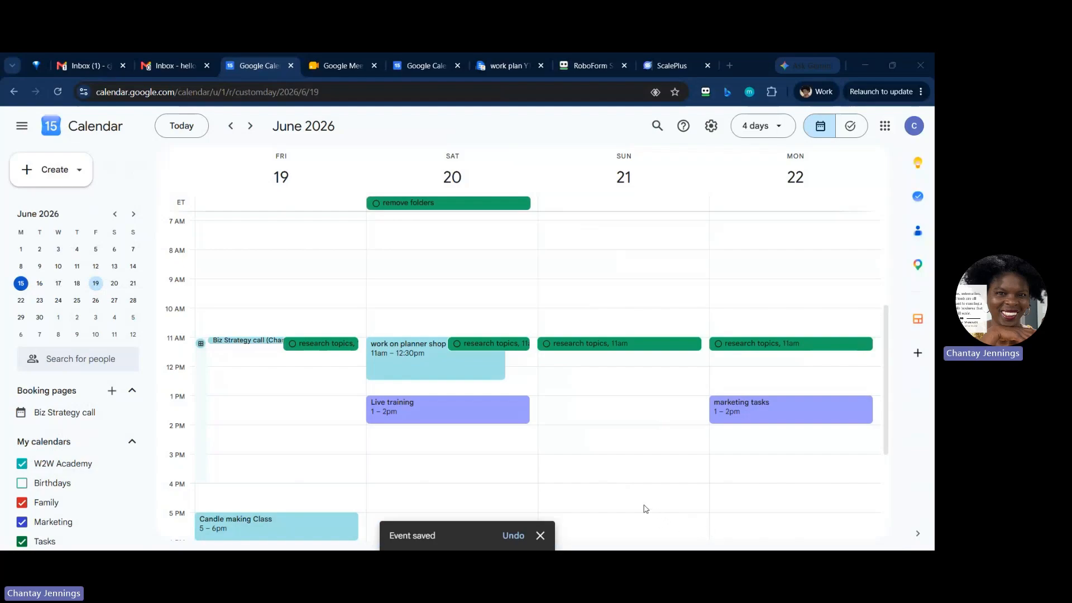
scroll(268, 528, down, 2)
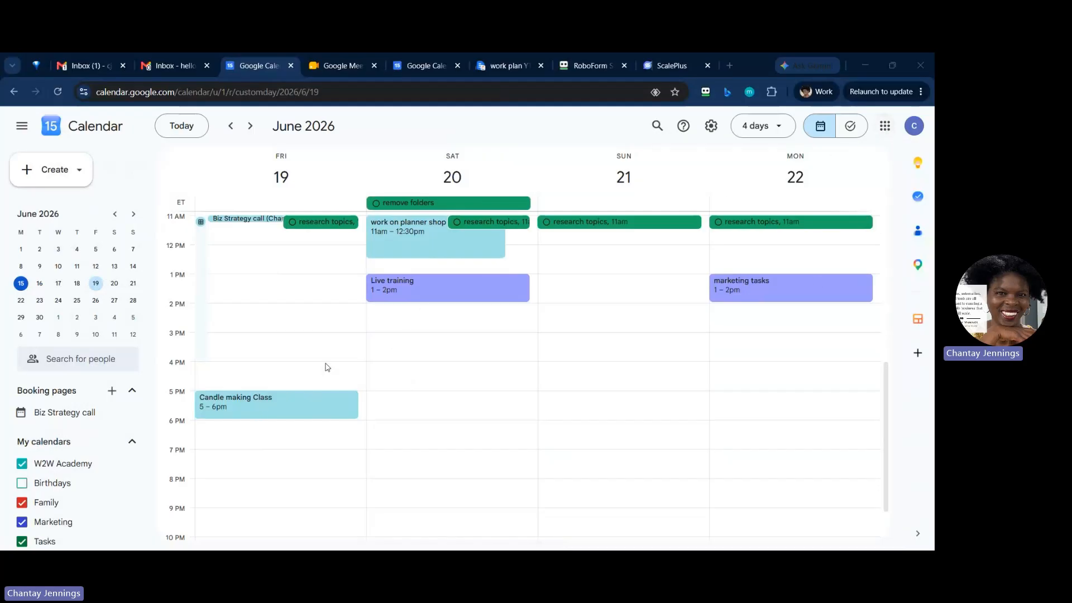
Step: Switch to Google Meet, look over its Calls page and contact search, and return to the Meetings page
click(886, 128)
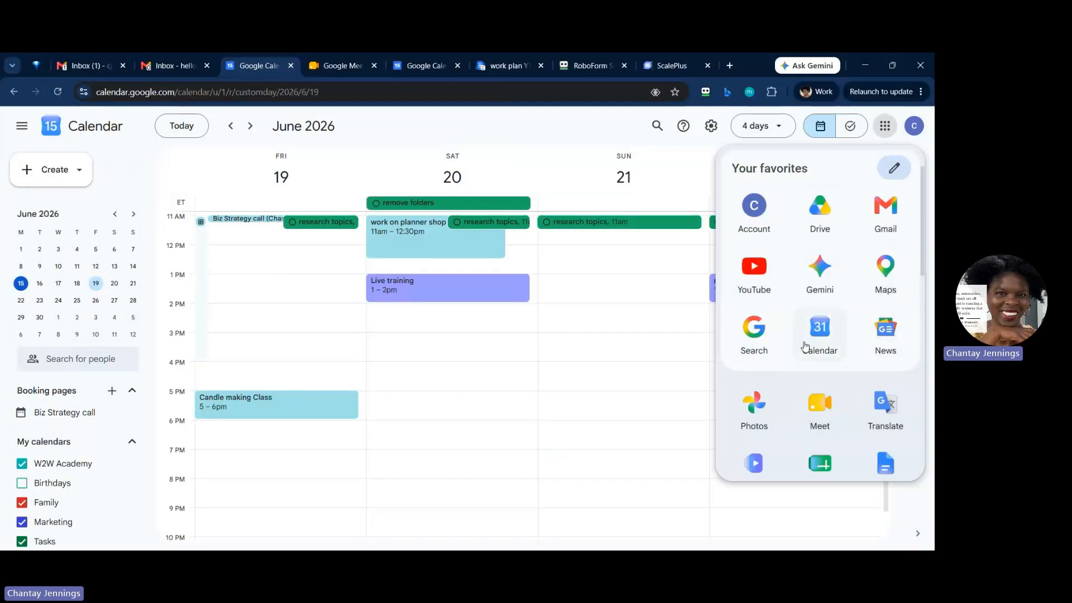
click(824, 410)
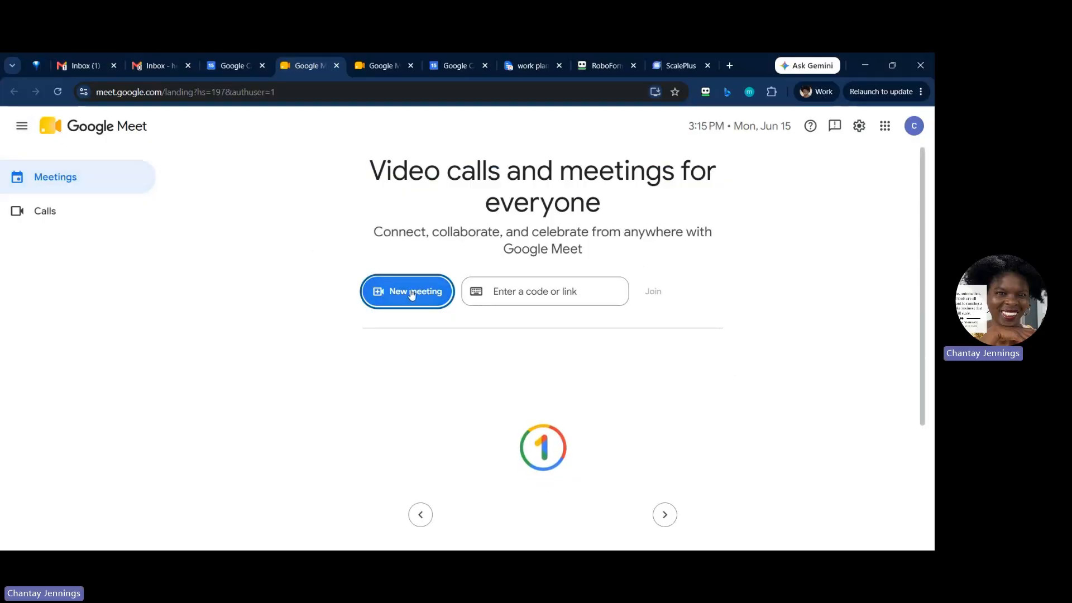
click(53, 210)
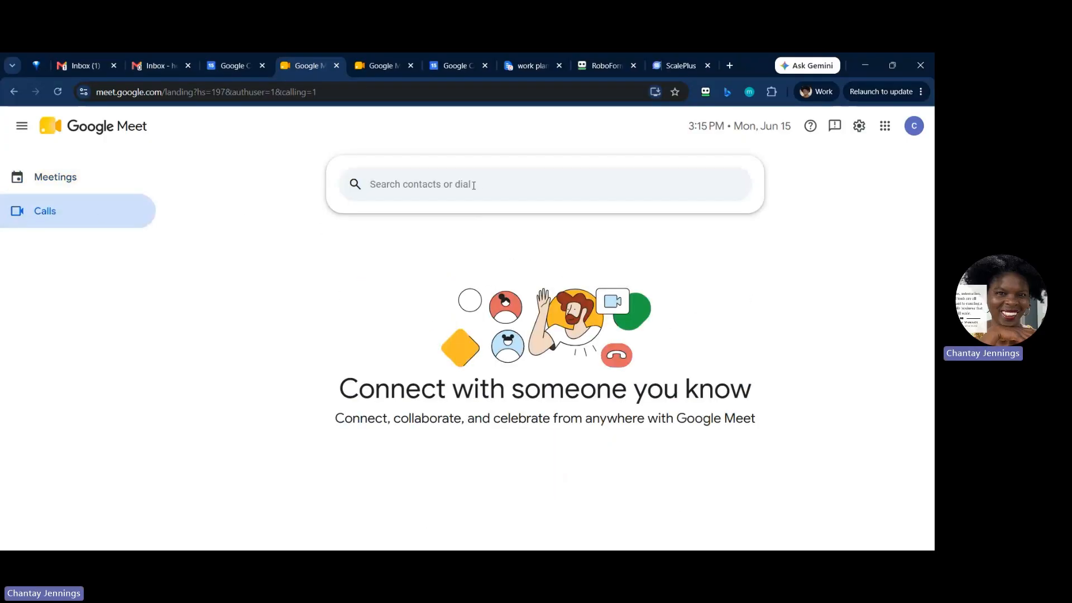
click(447, 194)
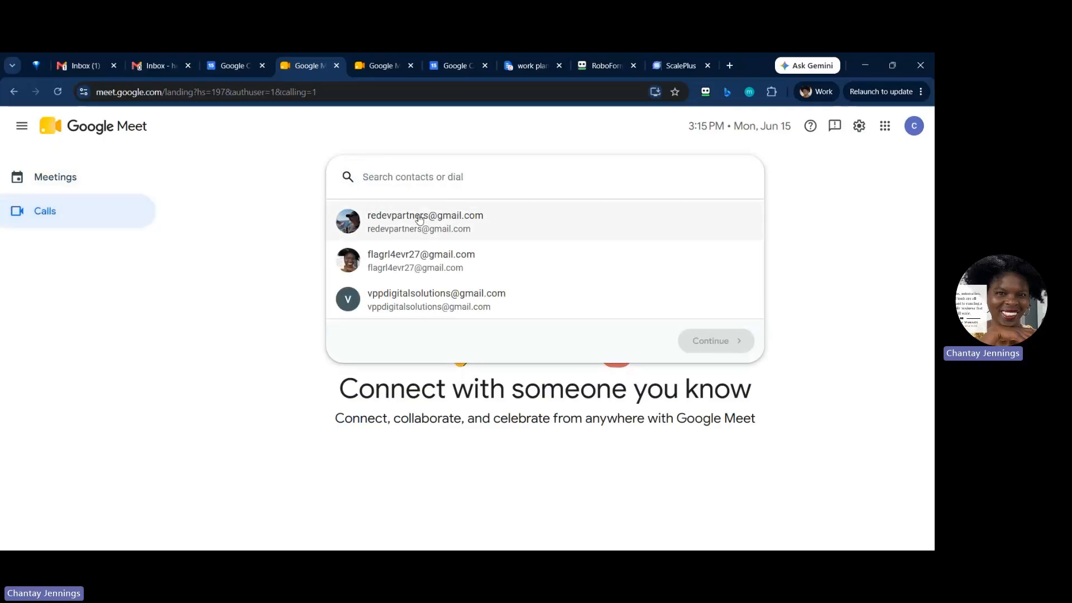
click(290, 196)
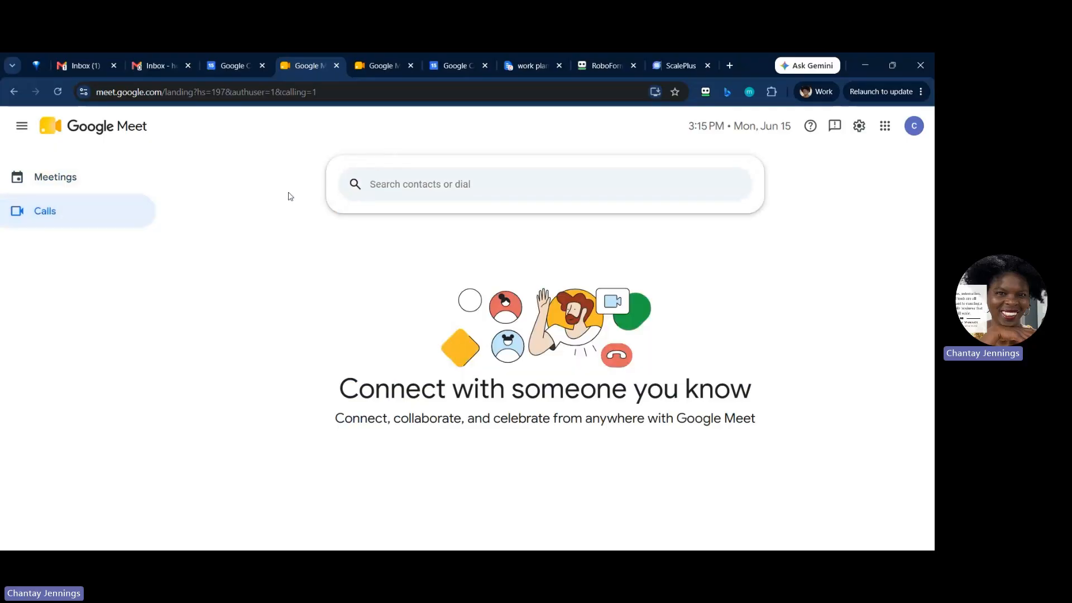
click(65, 181)
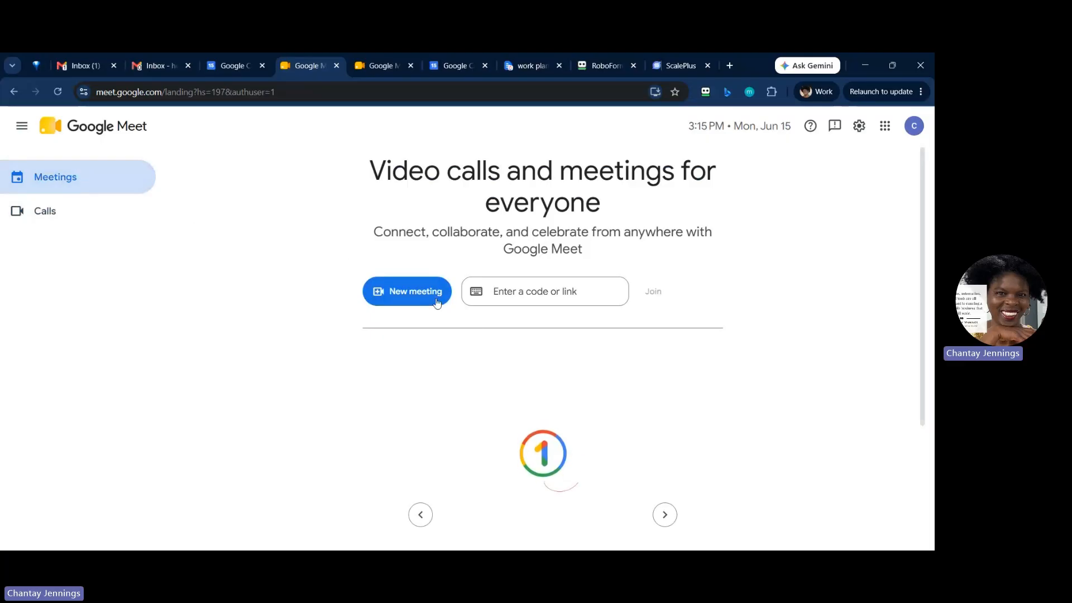
Step: Start a new Meet meeting scheduled in Google Calendar, and discard the unsaved event
click(414, 300)
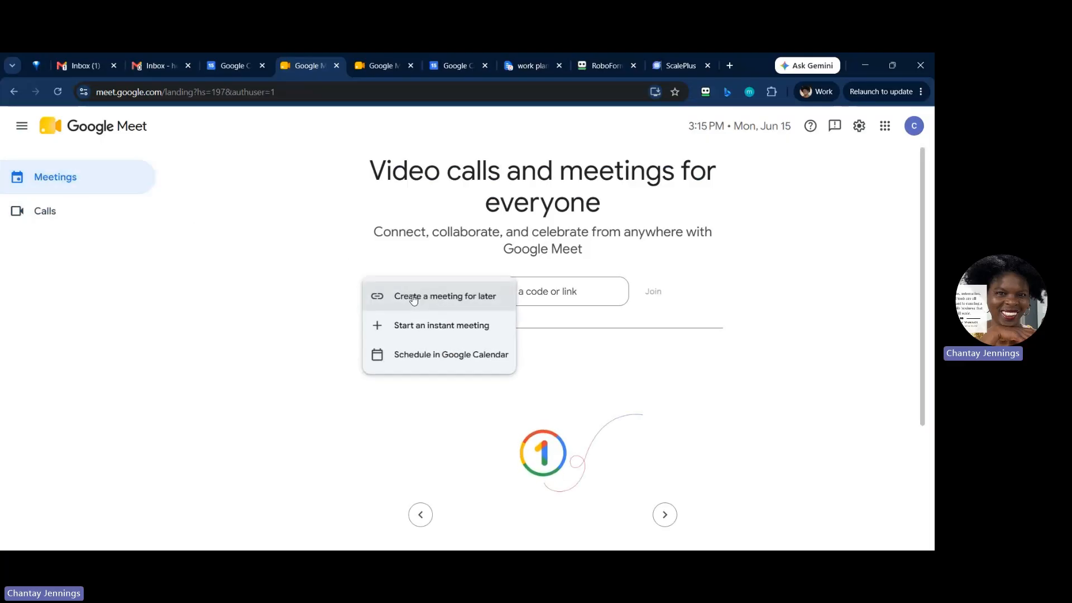
click(432, 364)
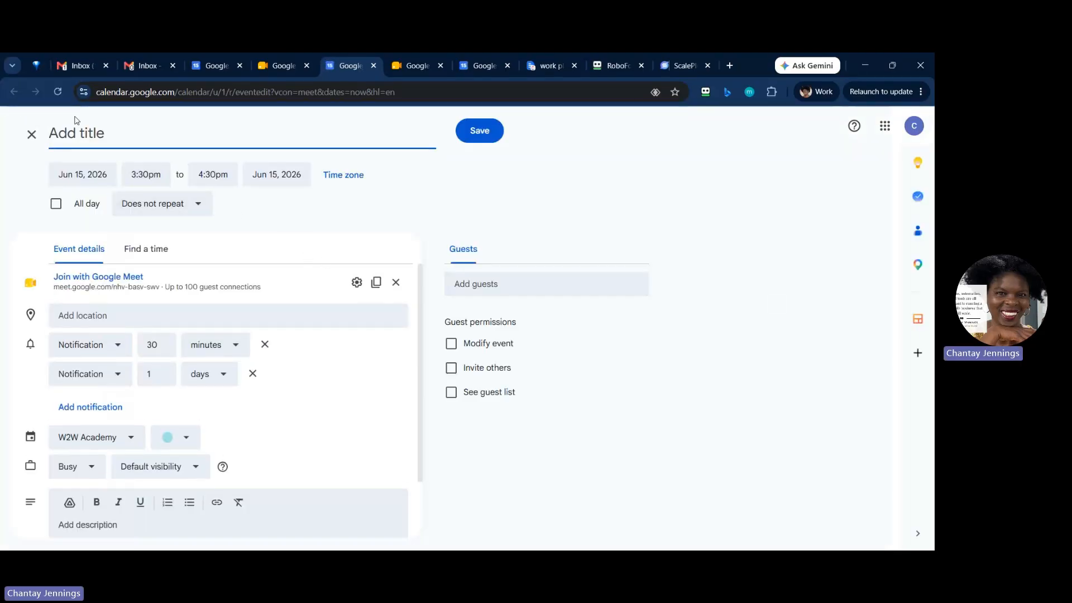
click(32, 137)
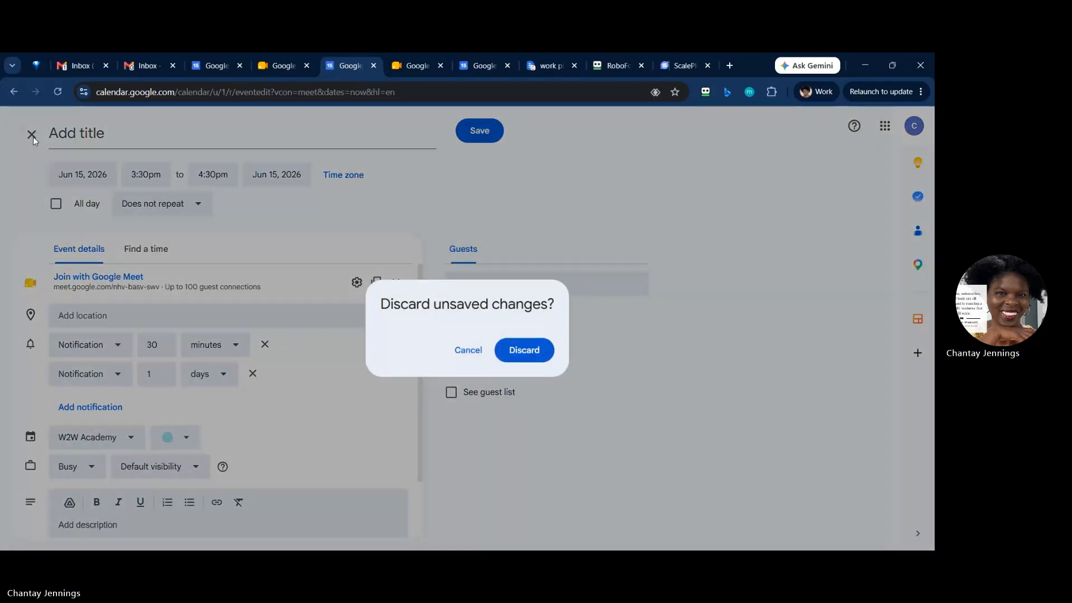
click(525, 350)
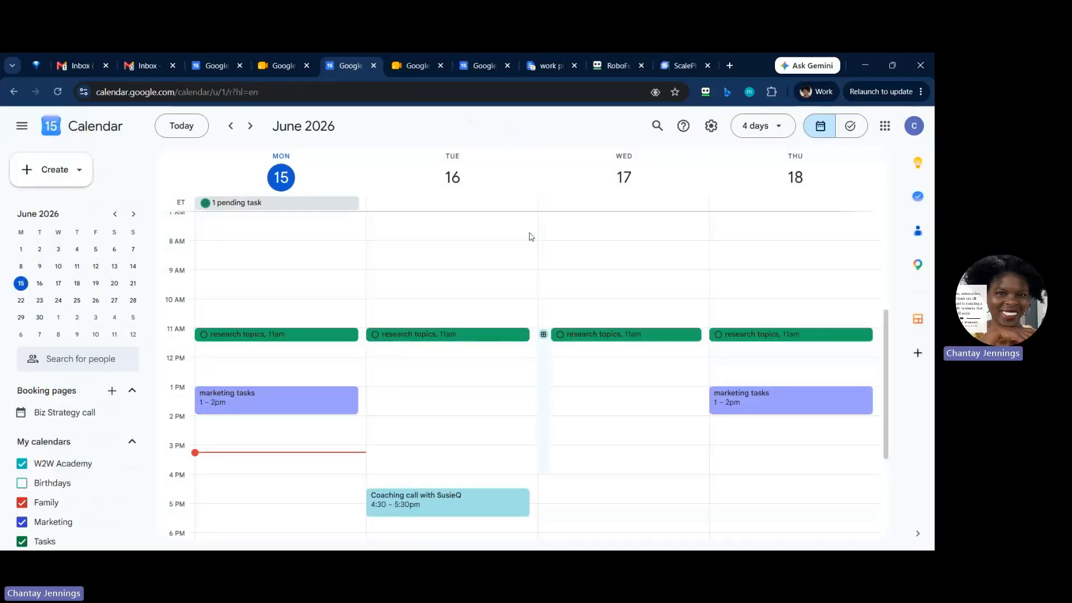